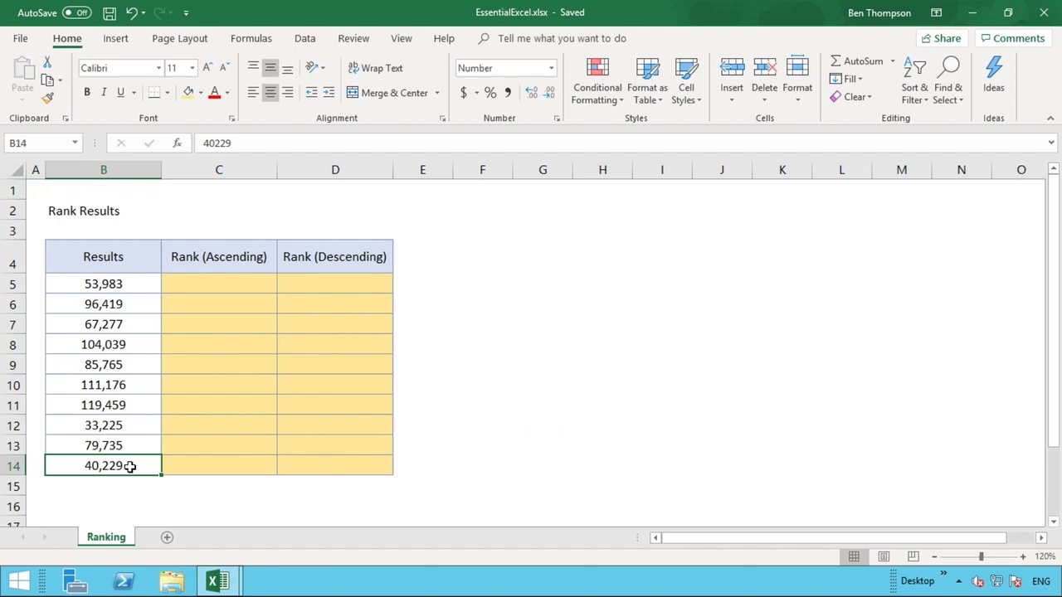
Start a RANK.EQ formula in C5, the first Rank (Ascending) cell, with B5 as the number to rank.
{"action": "left_click", "coordinate": [130, 285]}
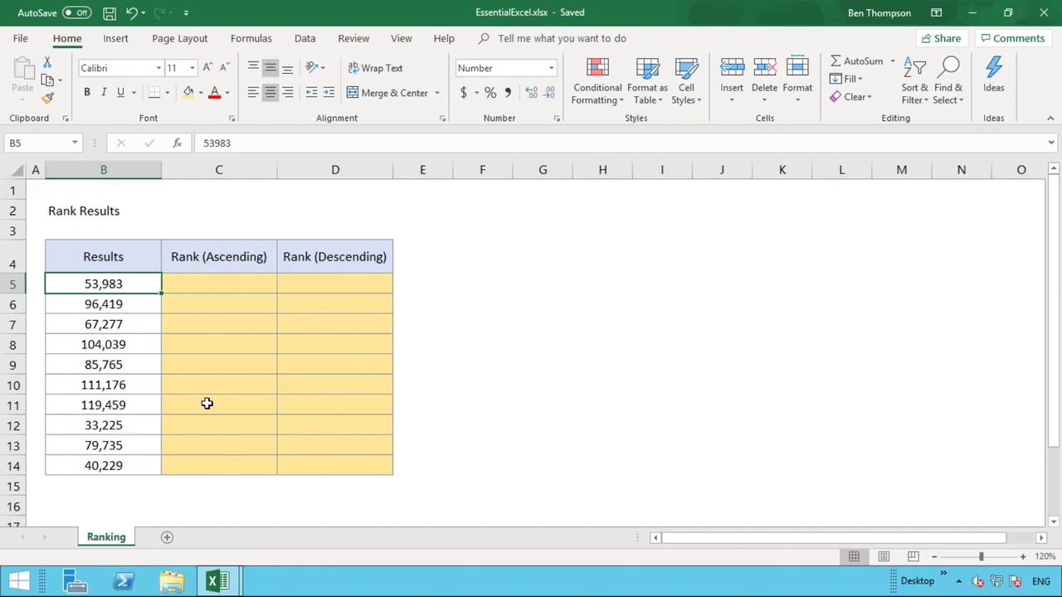
{"action": "left_click", "coordinate": [214, 286]}
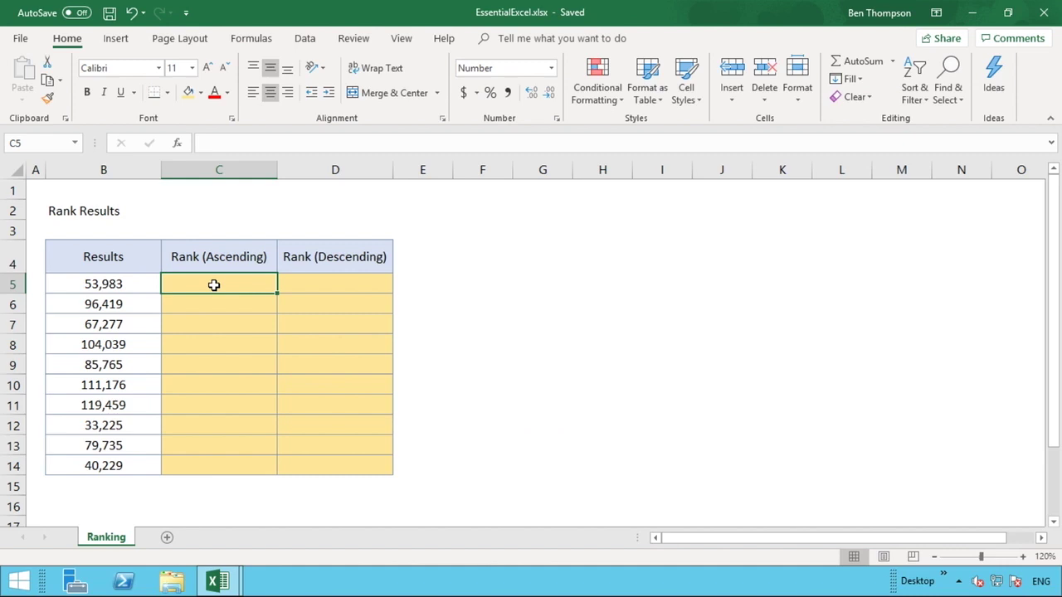
{"action": "type", "text": "=R"}
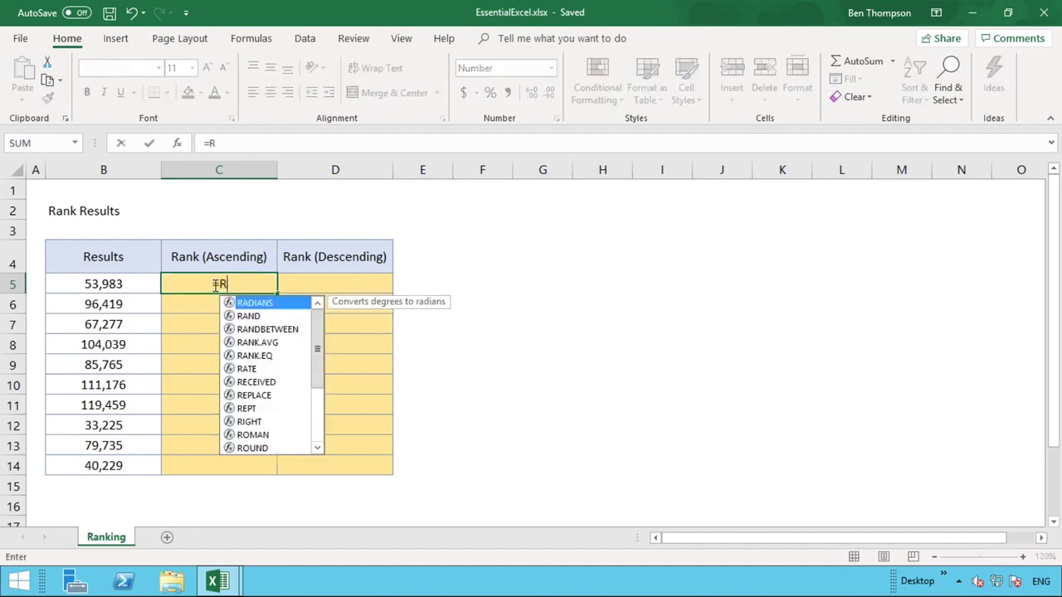
{"action": "type", "text": "ANK"}
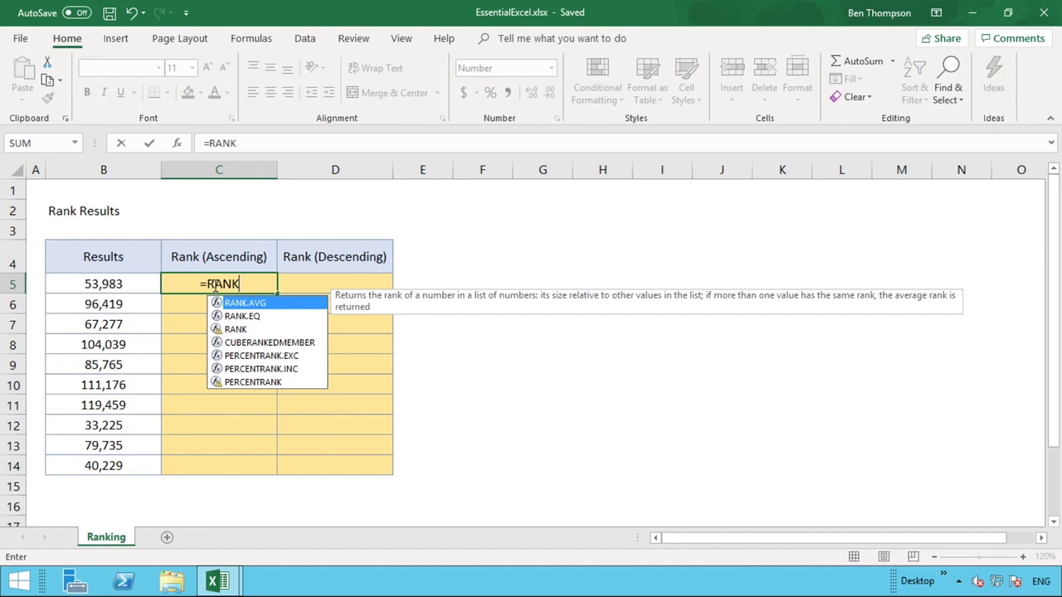
{"action": "left_click", "coordinate": [255, 319]}
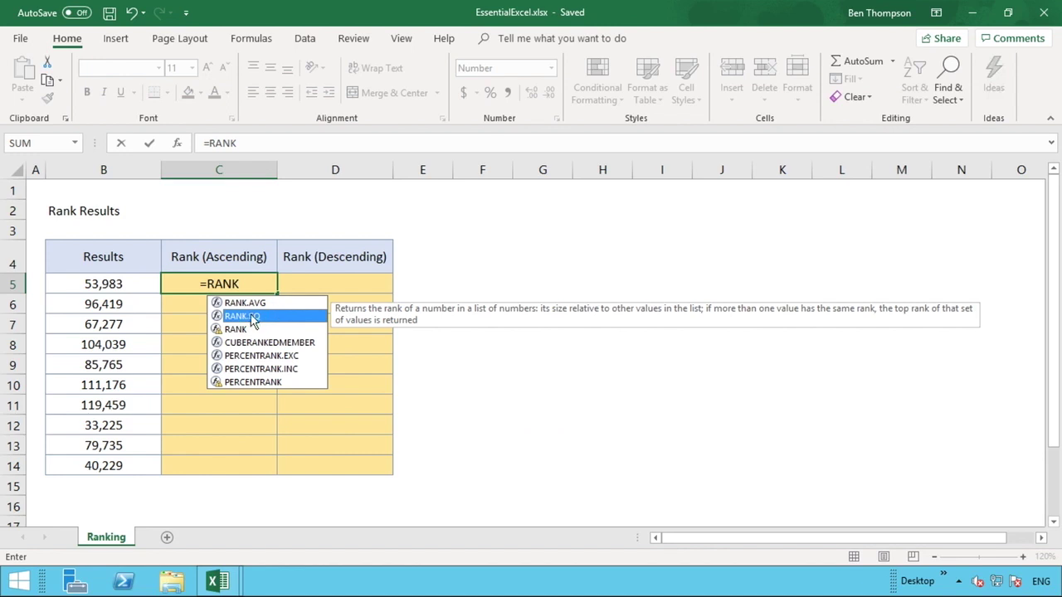
{"action": "double_click", "coordinate": [250, 317]}
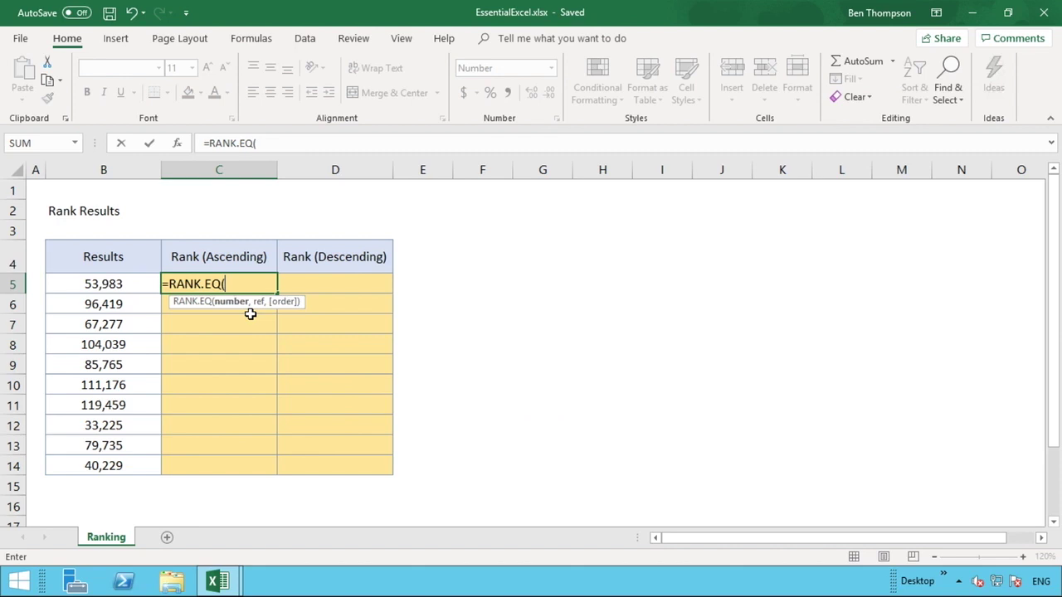
{"action": "left_click", "coordinate": [136, 283]}
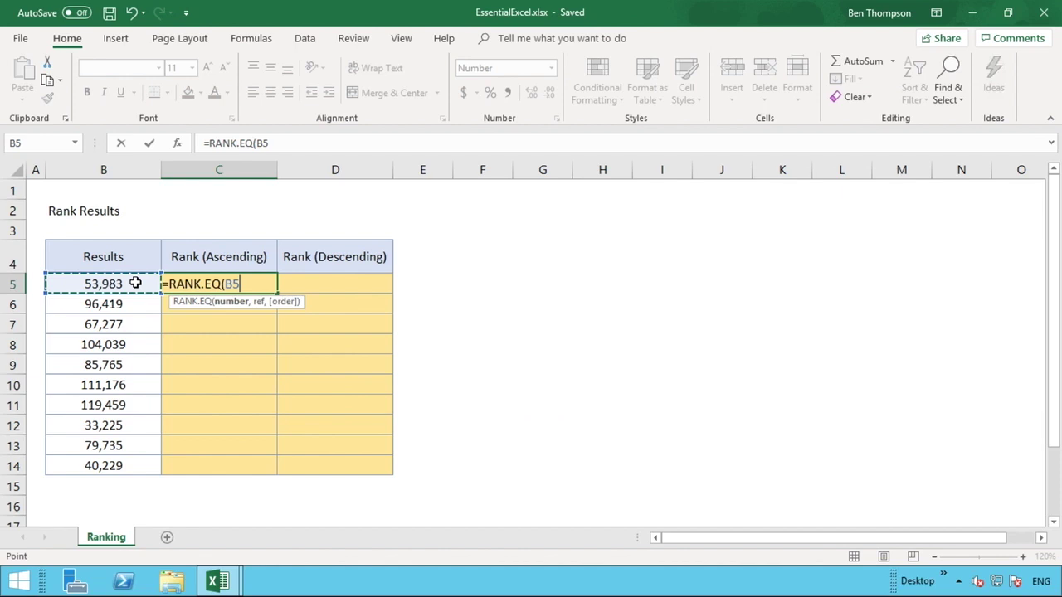
{"action": "type", "text": ","}
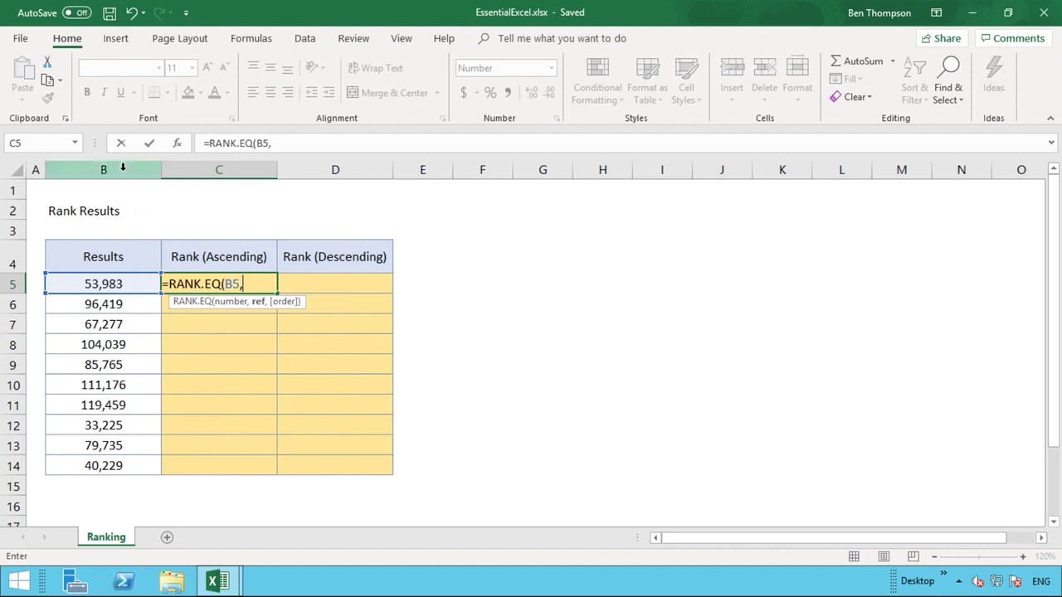
Add the results range B5:B14 as the formula's reference and make it absolute as $B$5:$B$14.
{"action": "left_click", "coordinate": [108, 285]}
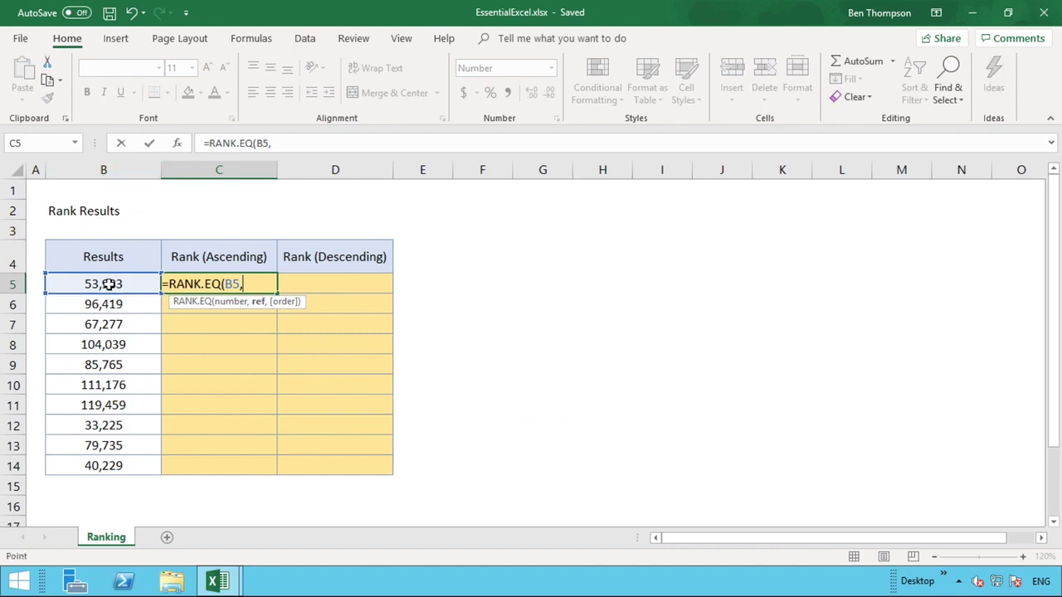
{"action": "left_click_drag", "start_coordinate": [108, 285], "coordinate": [88, 465]}
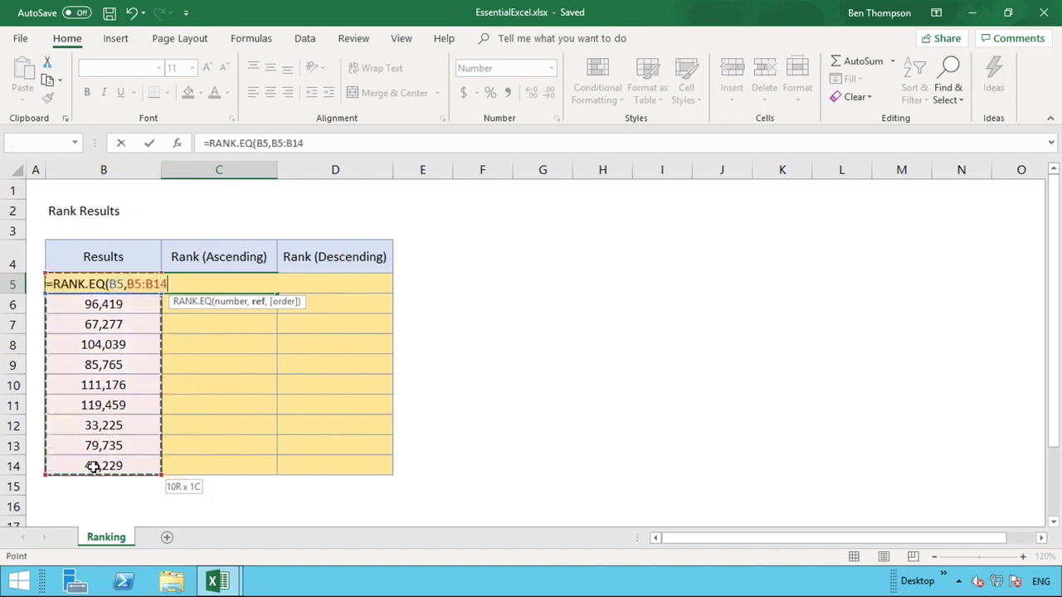
{"action": "left_click", "coordinate": [271, 143]}
{"action": "key", "text": "F4"}
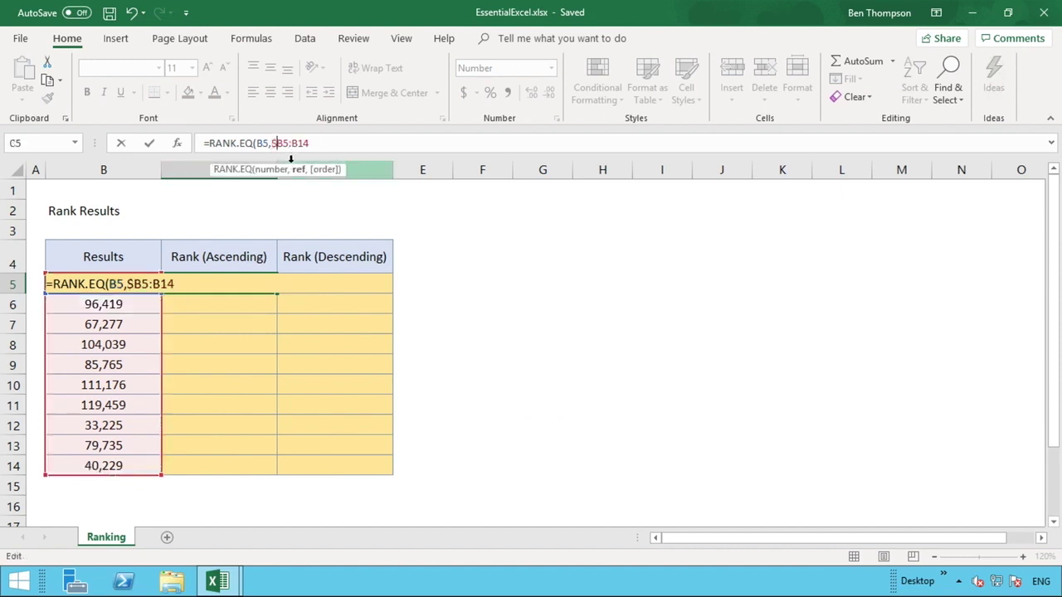
{"action": "key", "text": "Right"}
{"action": "key", "text": "Right"}
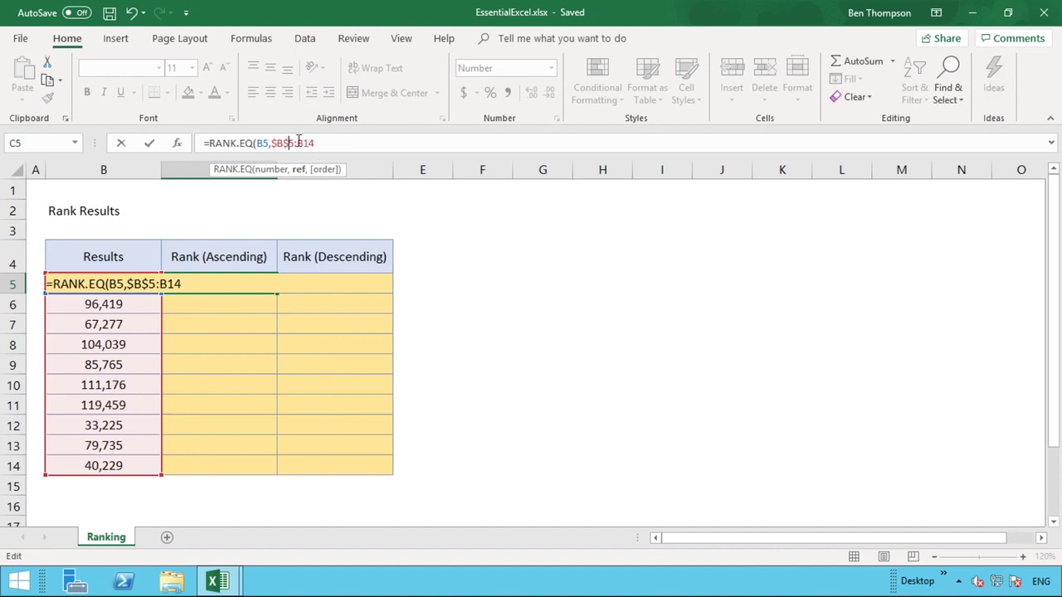
{"action": "type", "text": "$"}
{"action": "key", "text": "Right"}
{"action": "type", "text": "$"}
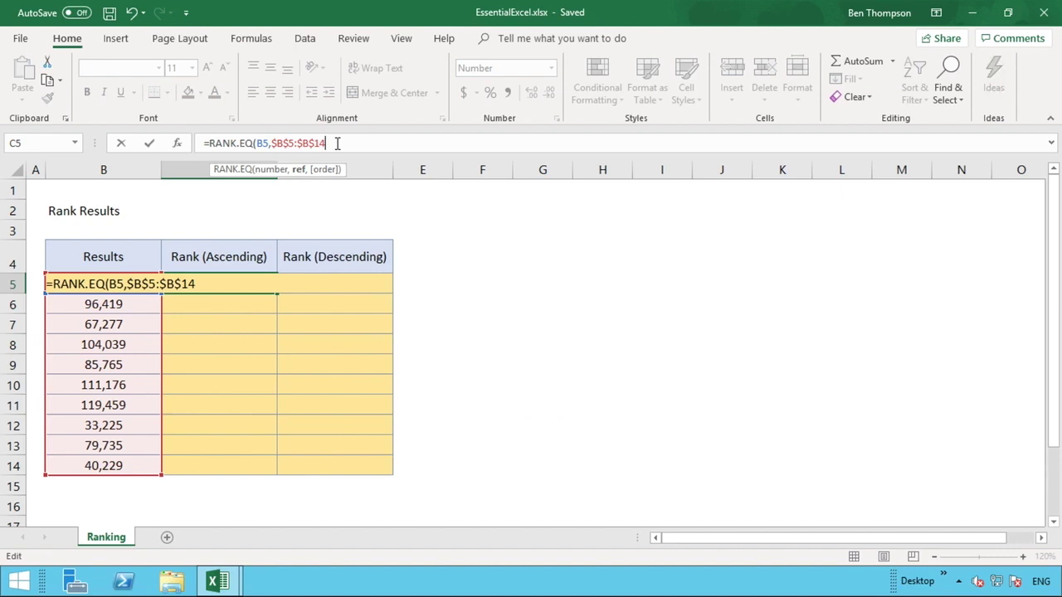
Set the order argument to 1 - Ascending, close the formula and enter it in C5.
{"action": "type", "text": ","}
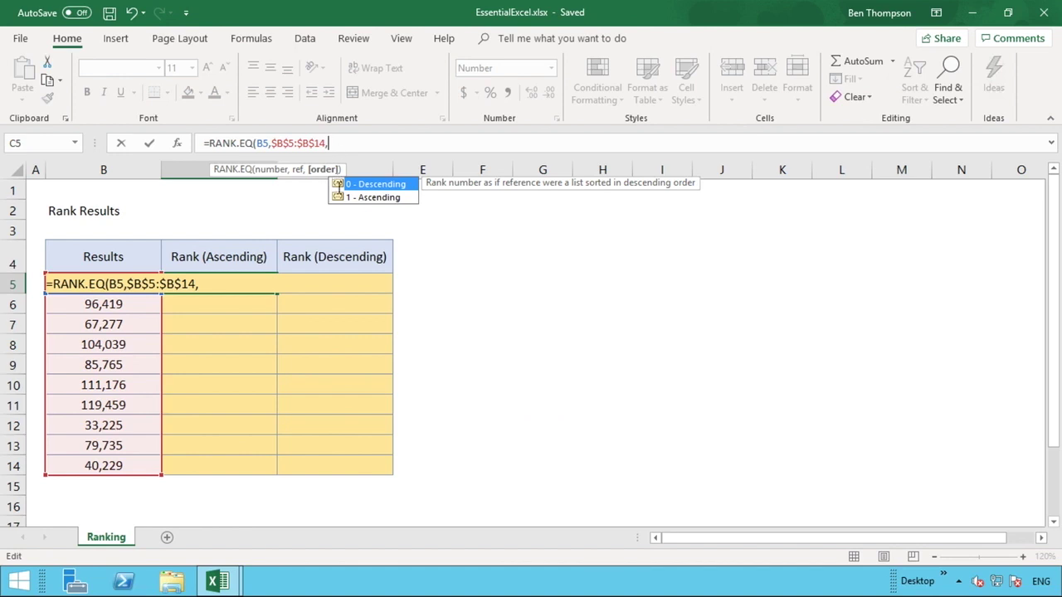
{"action": "left_click", "coordinate": [346, 199]}
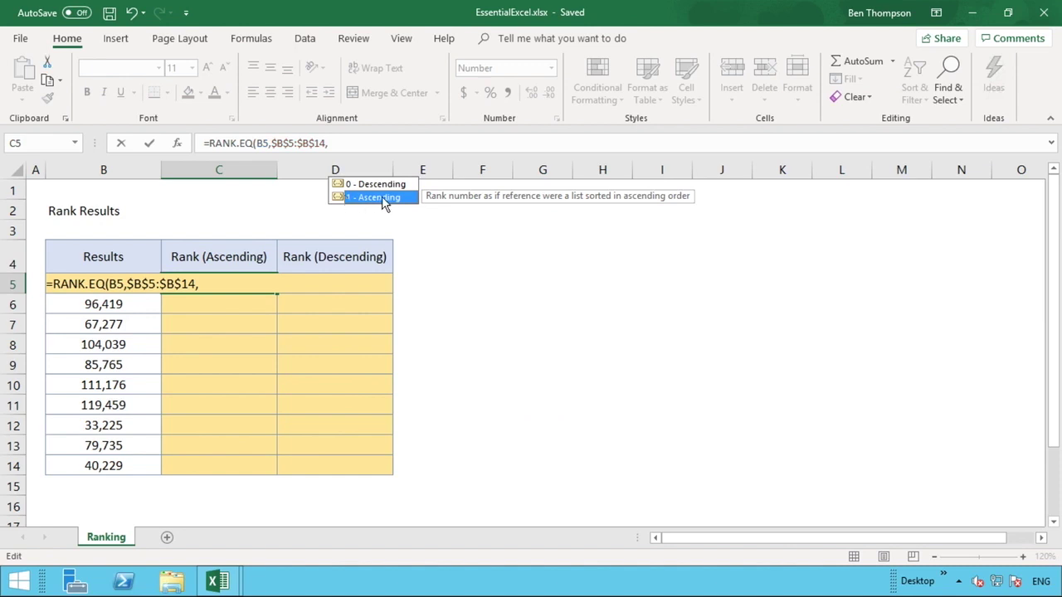
{"action": "double_click", "coordinate": [382, 201]}
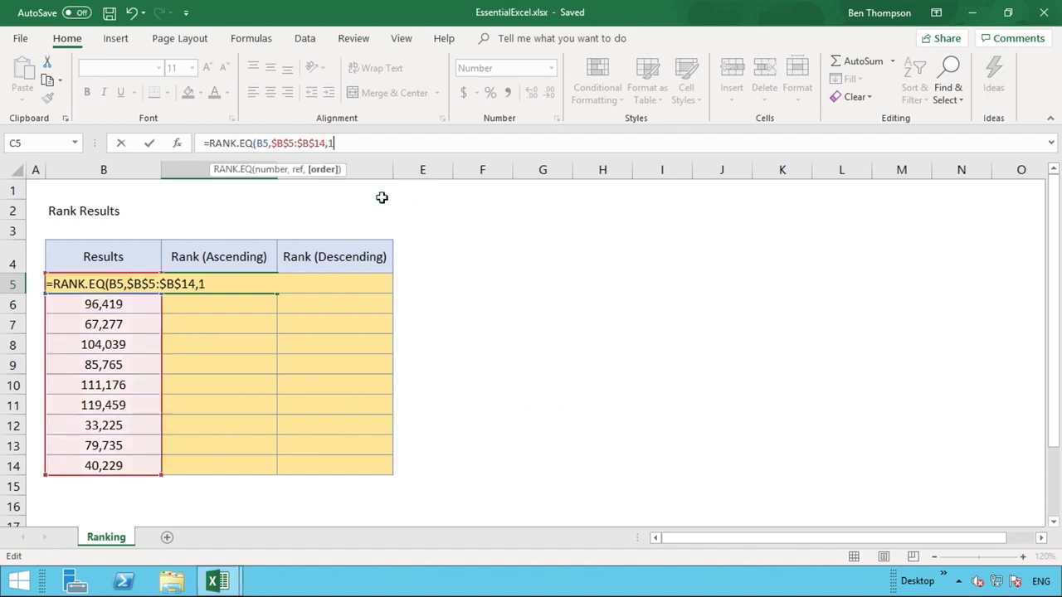
{"action": "type", "text": ")"}
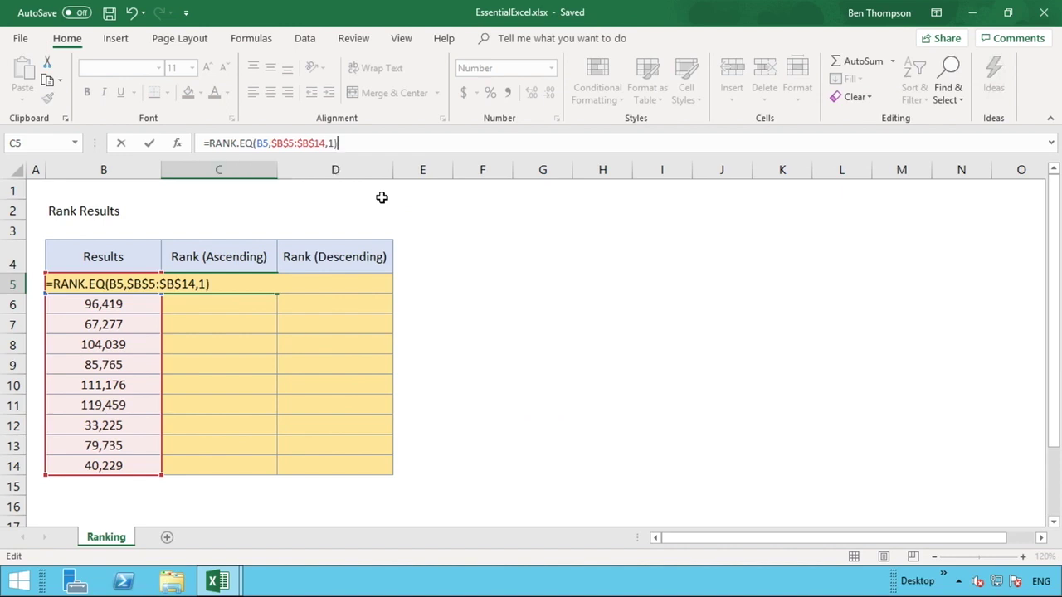
{"action": "key", "text": "ctrl+Return"}
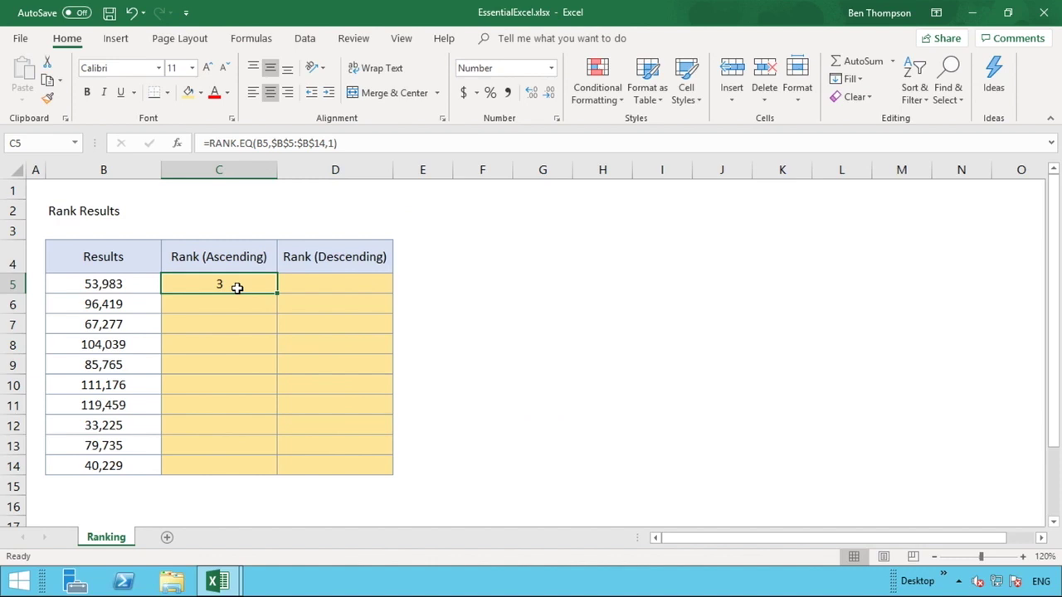
Copy the ascending rank formula from C5 down through C14.
{"action": "left_click", "coordinate": [137, 290]}
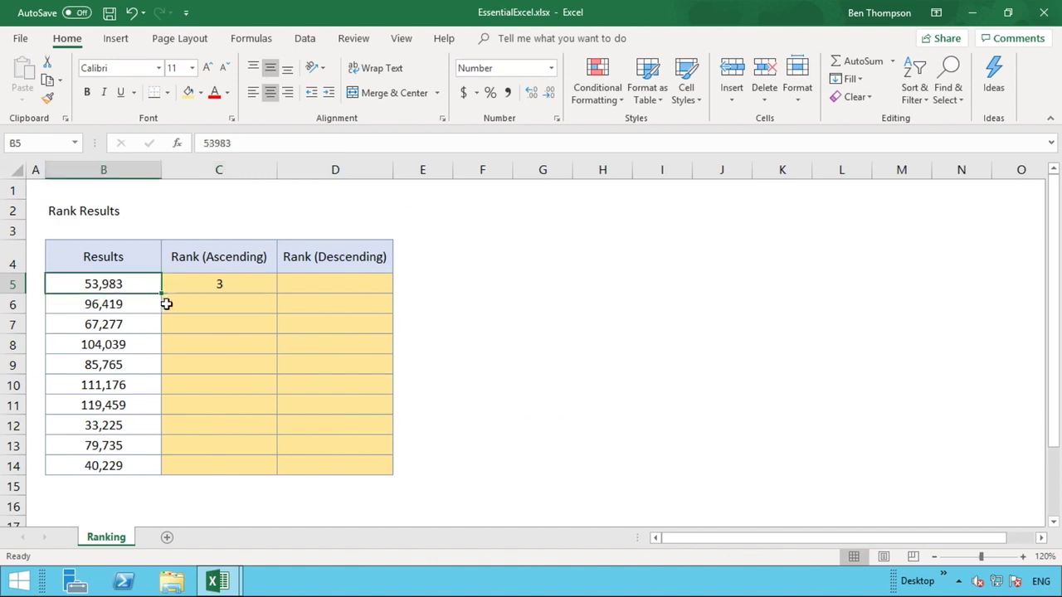
{"action": "left_click", "coordinate": [224, 284]}
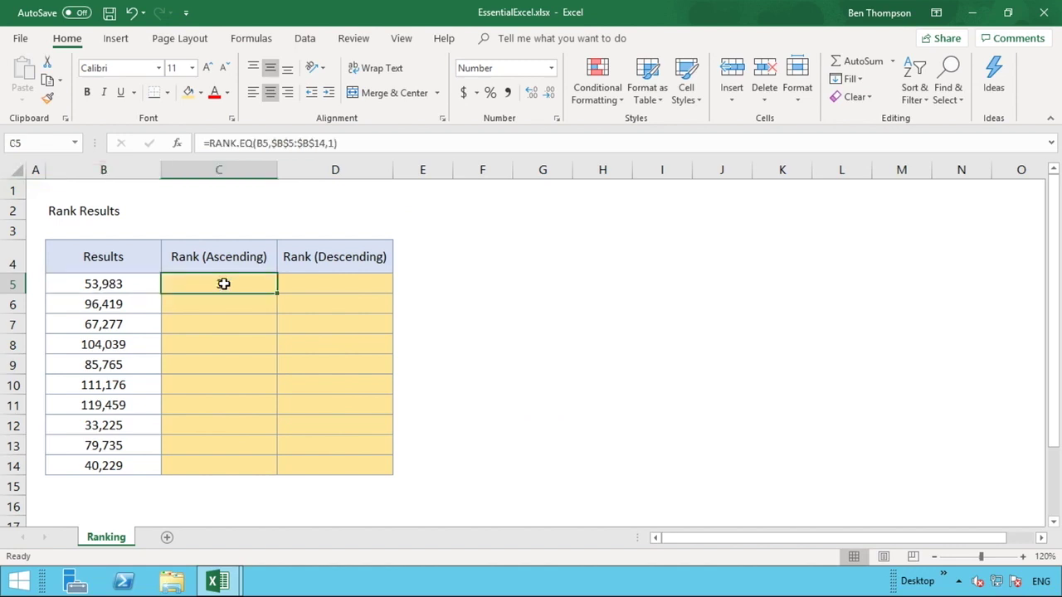
{"action": "left_click_drag", "start_coordinate": [278, 292], "coordinate": [265, 477]}
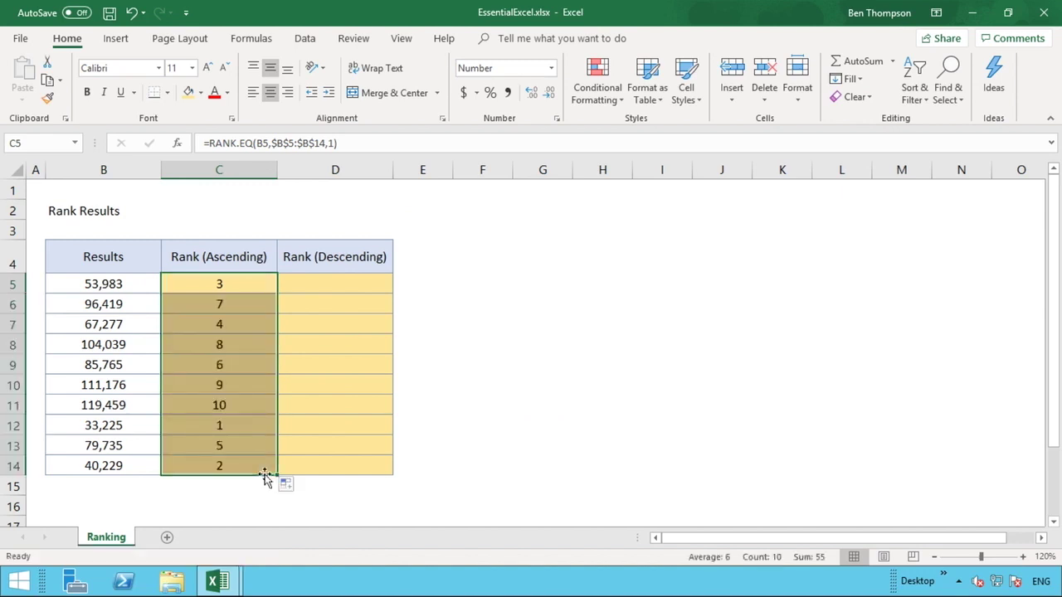
Check the references in C10's copied formula and compare results with their ascending ranks in rows 11 and 12.
{"action": "left_click", "coordinate": [234, 387]}
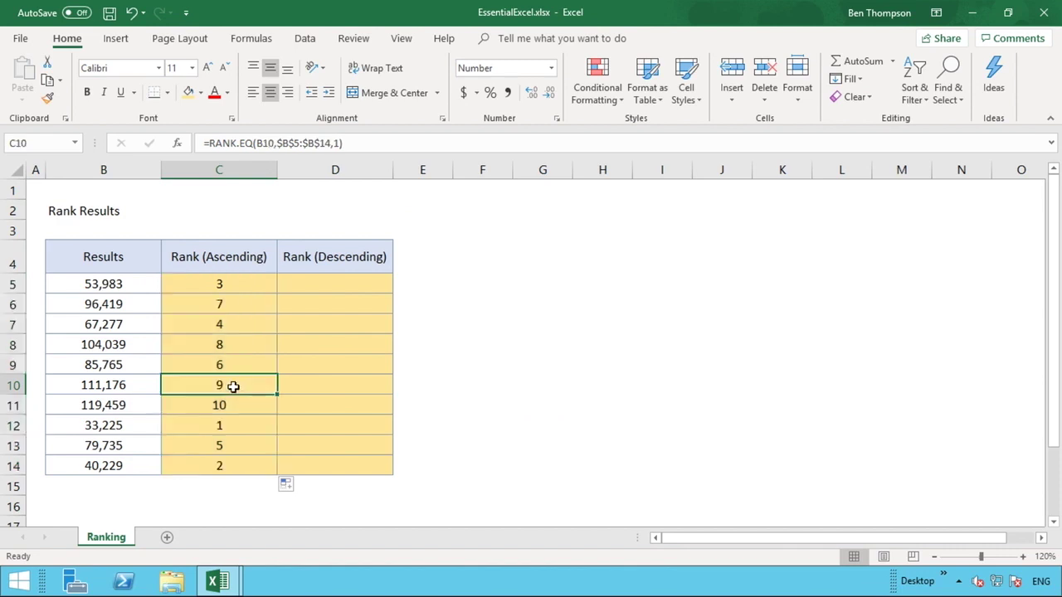
{"action": "double_click", "coordinate": [233, 386]}
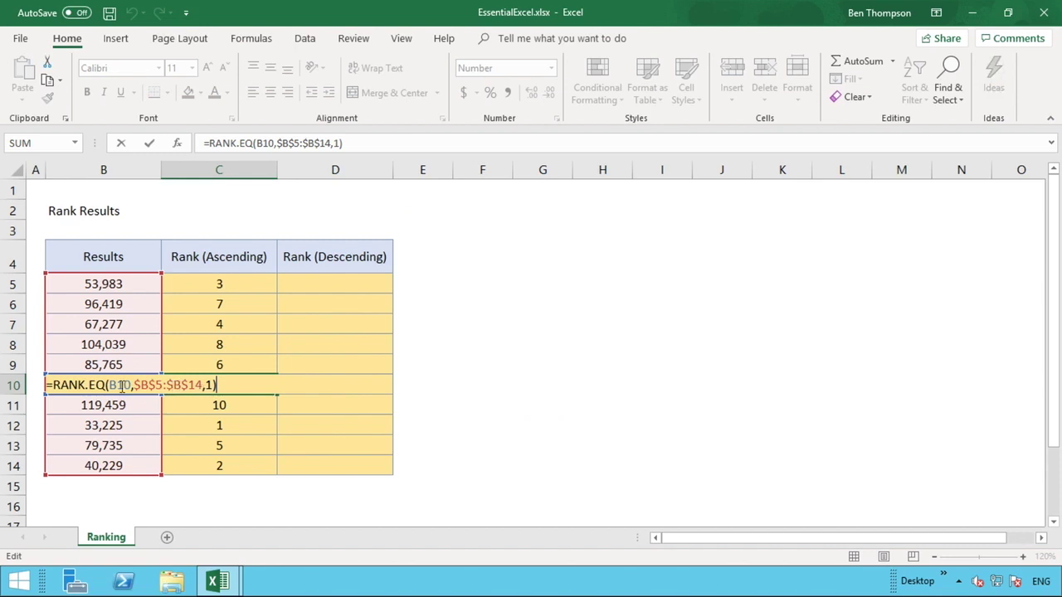
{"action": "left_click", "coordinate": [218, 404]}
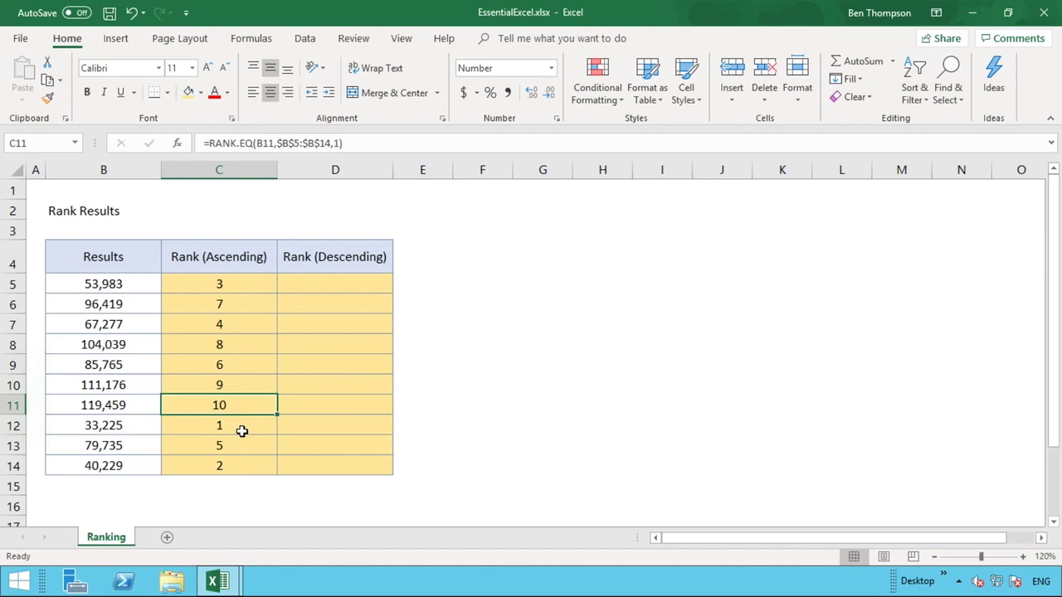
{"action": "left_click", "coordinate": [240, 430]}
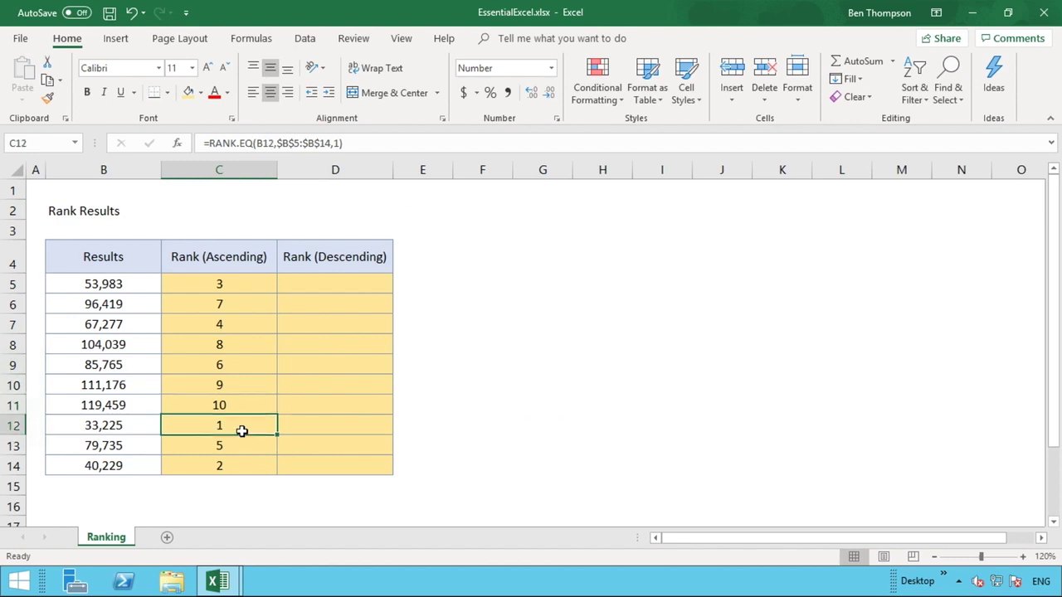
{"action": "left_click_drag", "start_coordinate": [166, 430], "coordinate": [110, 425]}
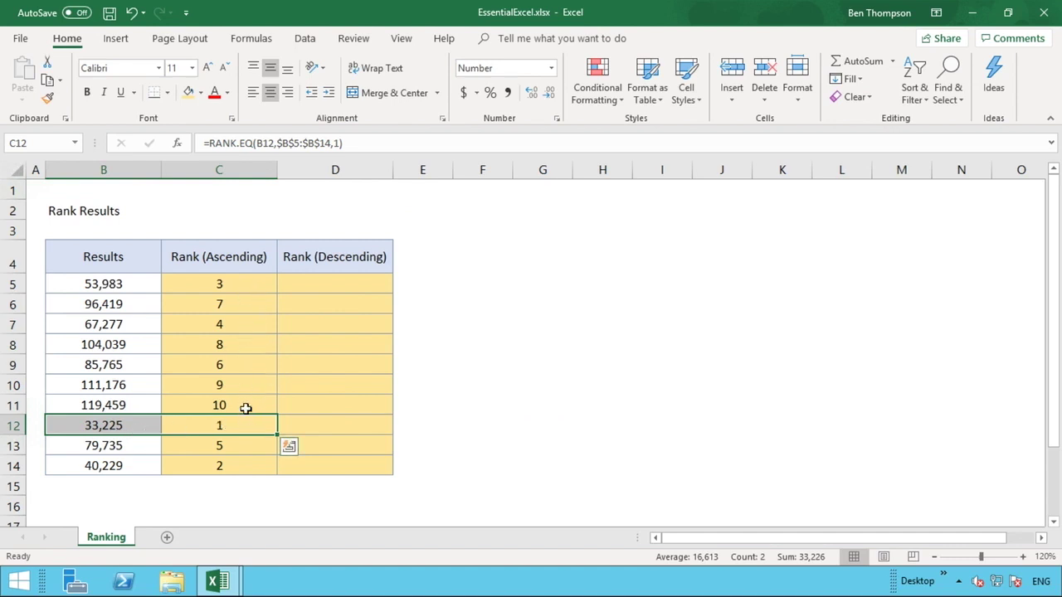
{"action": "left_click_drag", "start_coordinate": [246, 407], "coordinate": [130, 407]}
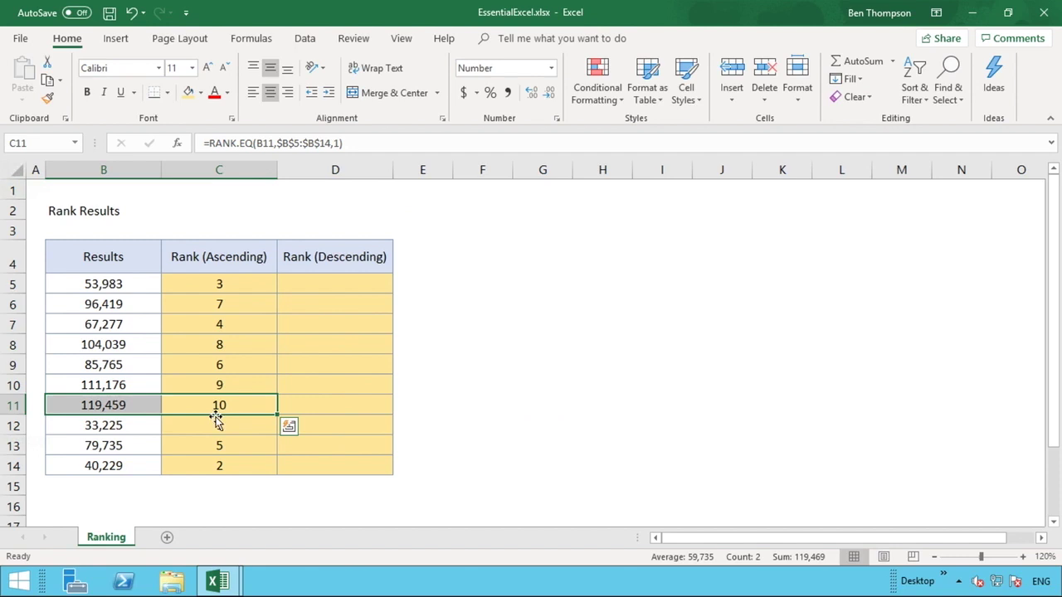
{"action": "left_click", "coordinate": [229, 267]}
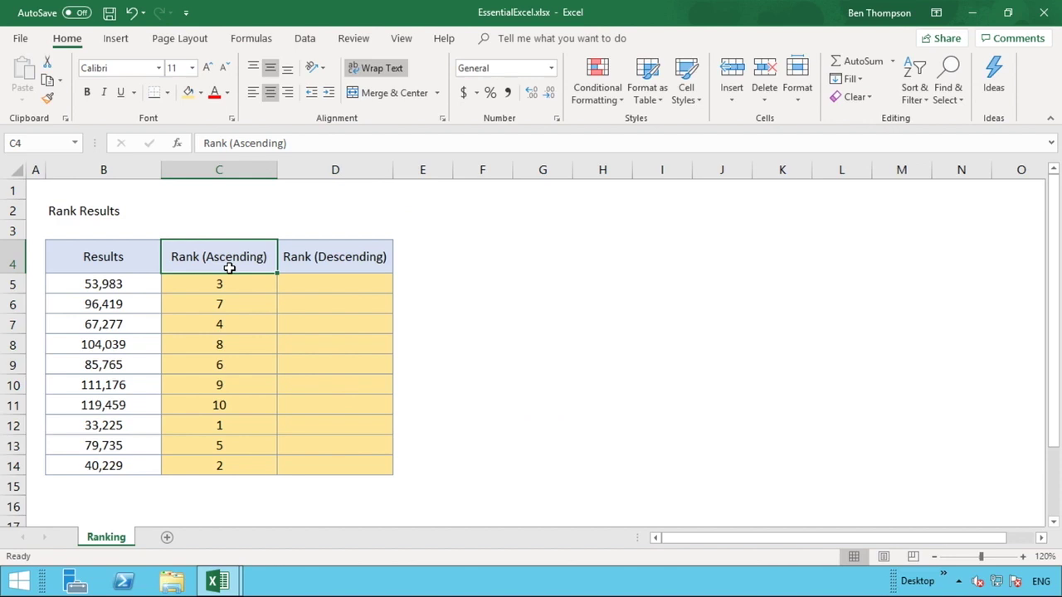
Start a RANK.EQ formula in D5, the first Rank (Descending) cell, with B5 as the number to rank.
{"action": "left_click", "coordinate": [344, 287]}
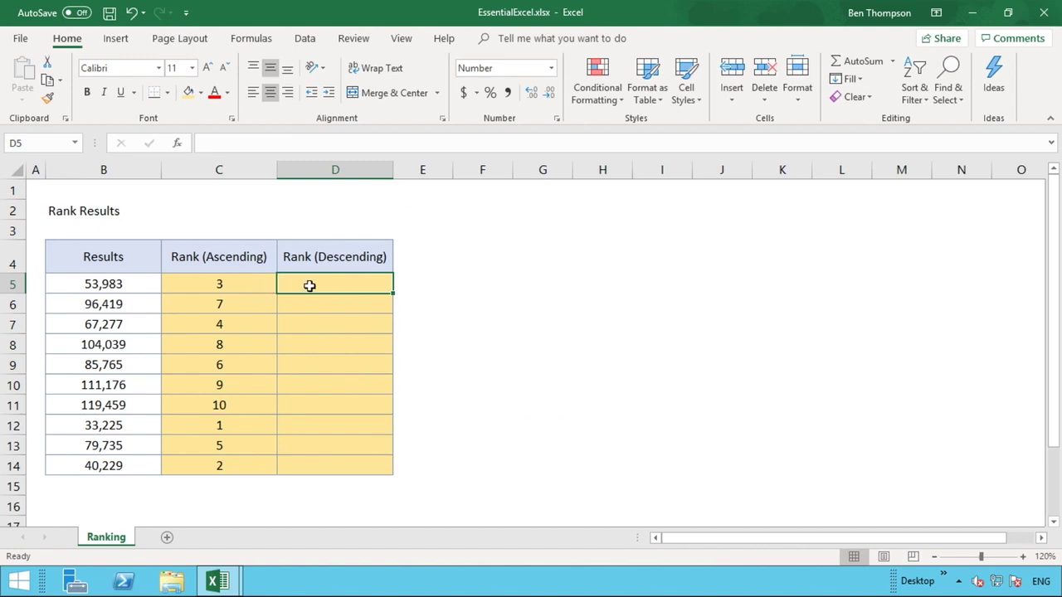
{"action": "type", "text": "=r"}
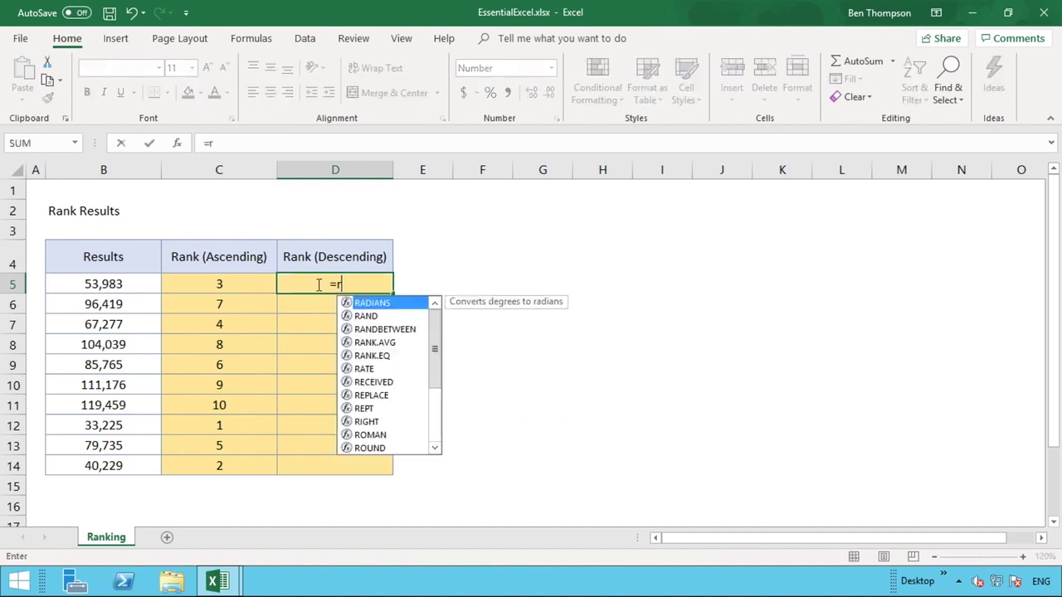
{"action": "type", "text": "ank.eq("}
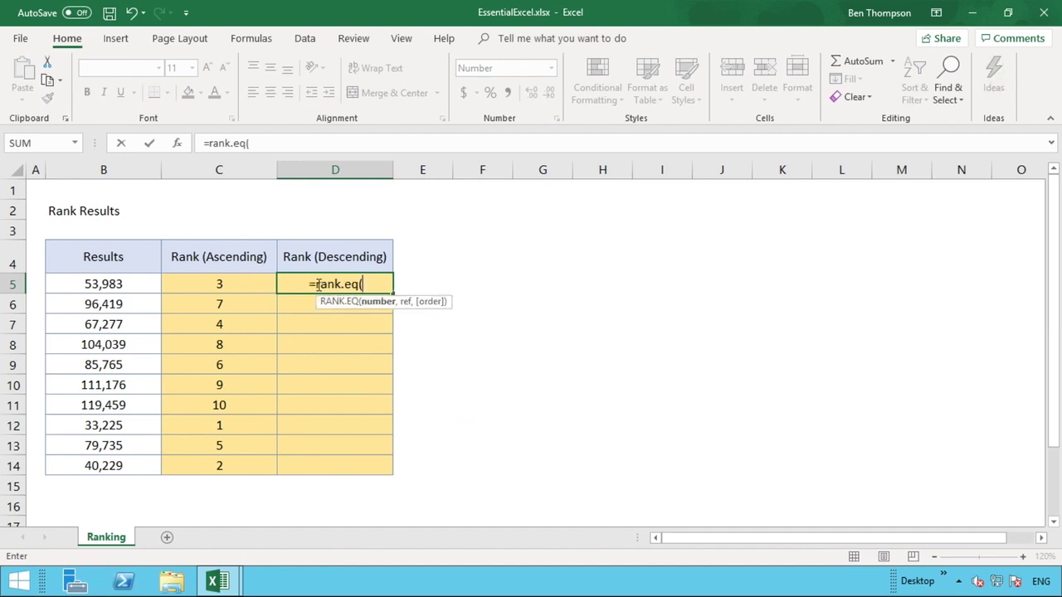
{"action": "left_click", "coordinate": [119, 283]}
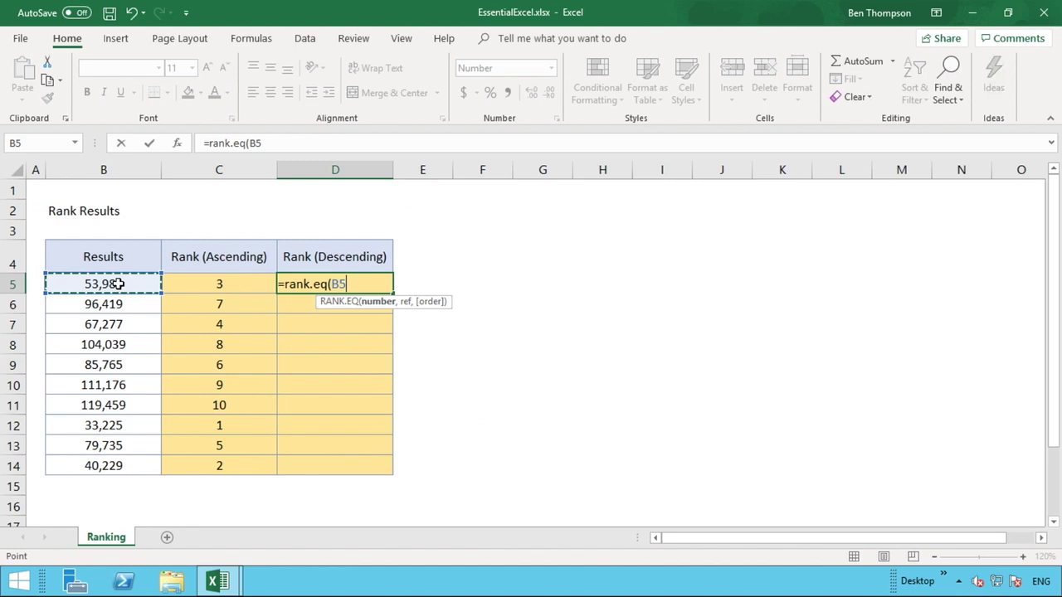
{"action": "type", "text": ","}
Add B5:B14 as the reference range in D5's RANK.EQ formula and make it absolute as $B$5:$B$14.
{"action": "left_click_drag", "start_coordinate": [119, 283], "coordinate": [116, 466]}
{"action": "left_click", "coordinate": [266, 143]}
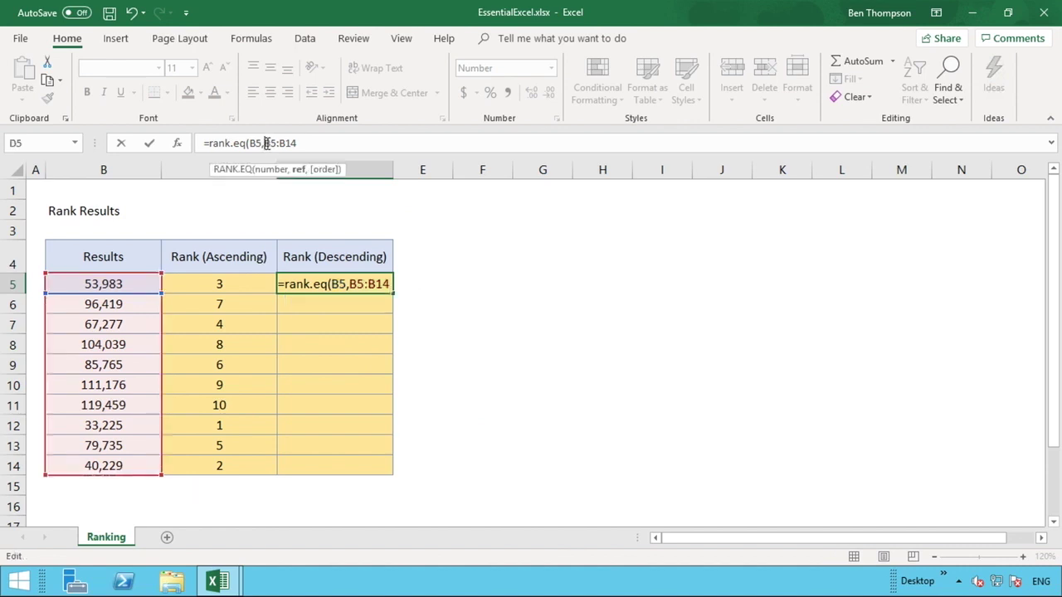
{"action": "key", "text": "F4"}
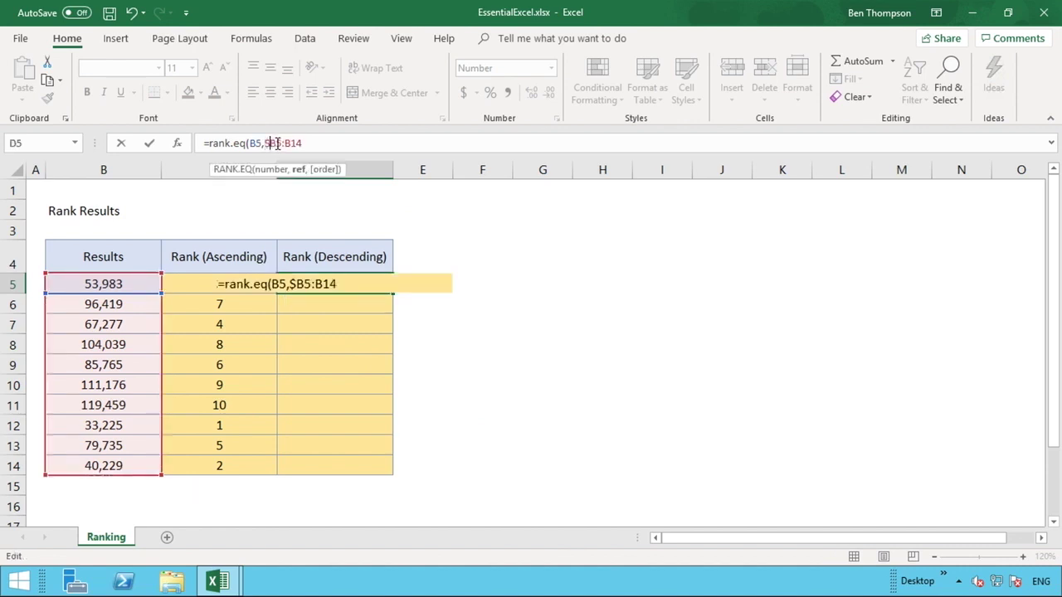
{"action": "left_click", "coordinate": [290, 142]}
{"action": "type", "text": "$B"}
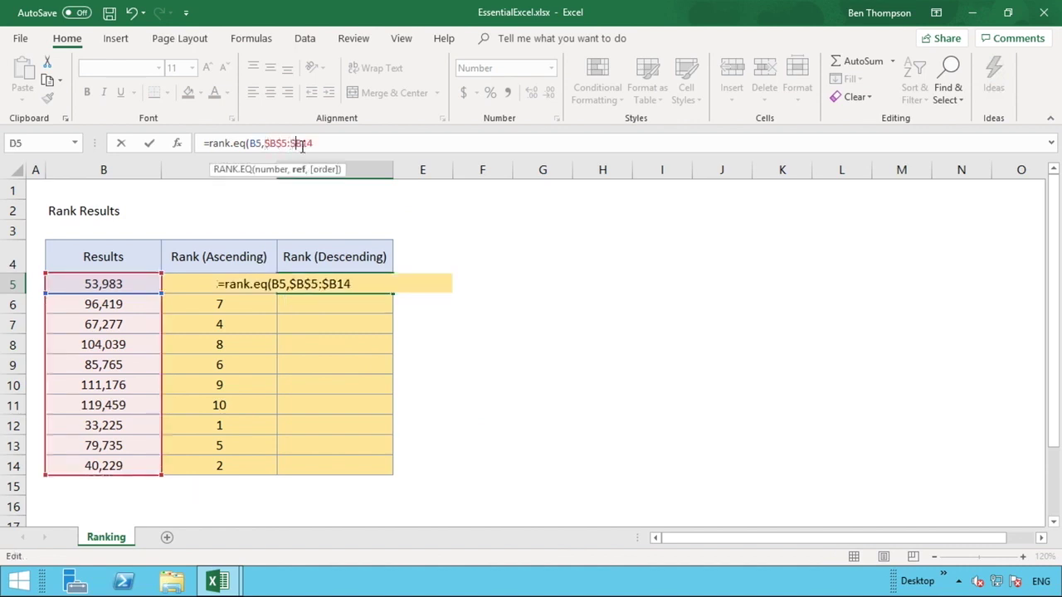
{"action": "type", "text": "$"}
Set the order argument to 0 - Descending, close the formula and enter it in D5.
{"action": "left_click", "coordinate": [326, 146]}
{"action": "type", "text": ","}
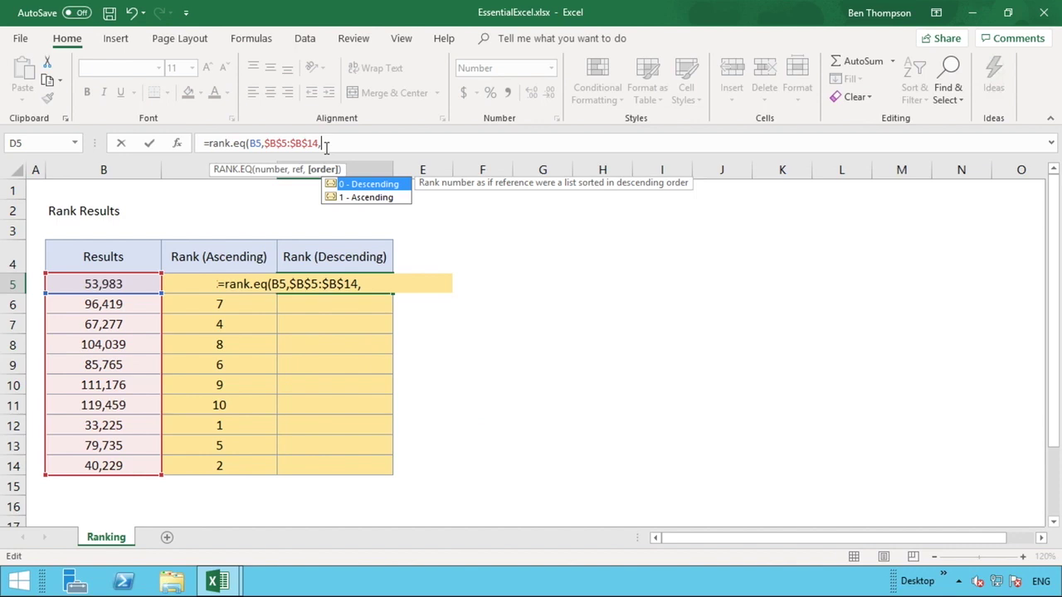
{"action": "type", "text": "0)"}
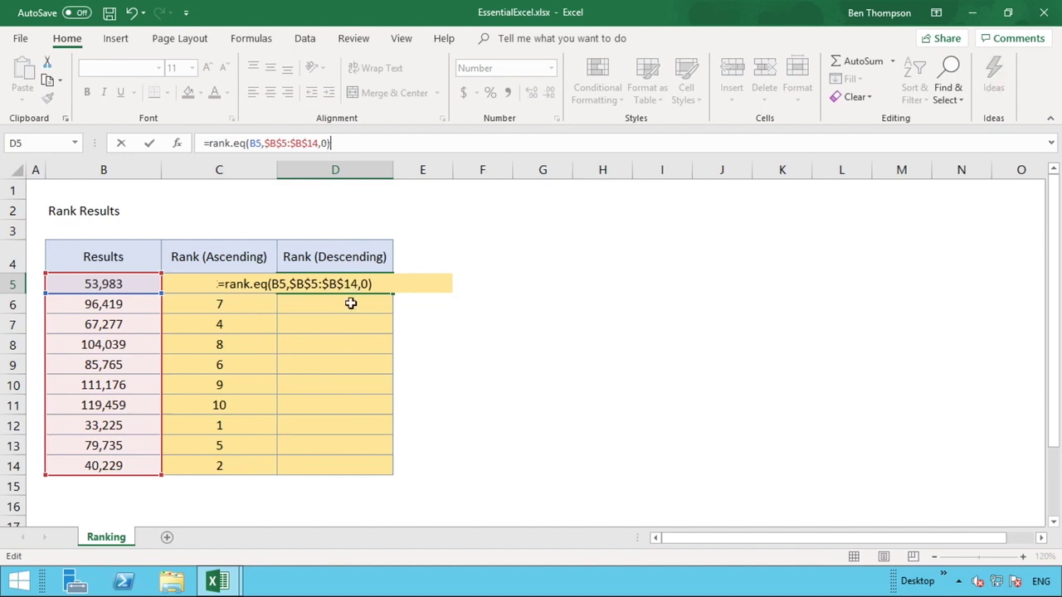
{"action": "key", "text": "Return"}
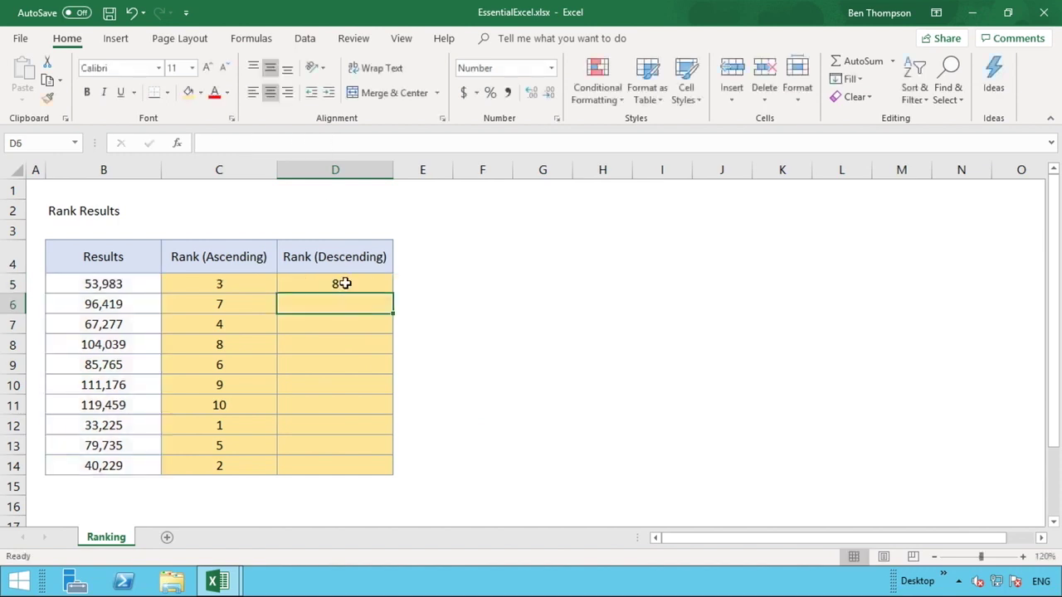
Copy the descending rank formula from D5 down through D14.
{"action": "left_click", "coordinate": [345, 283]}
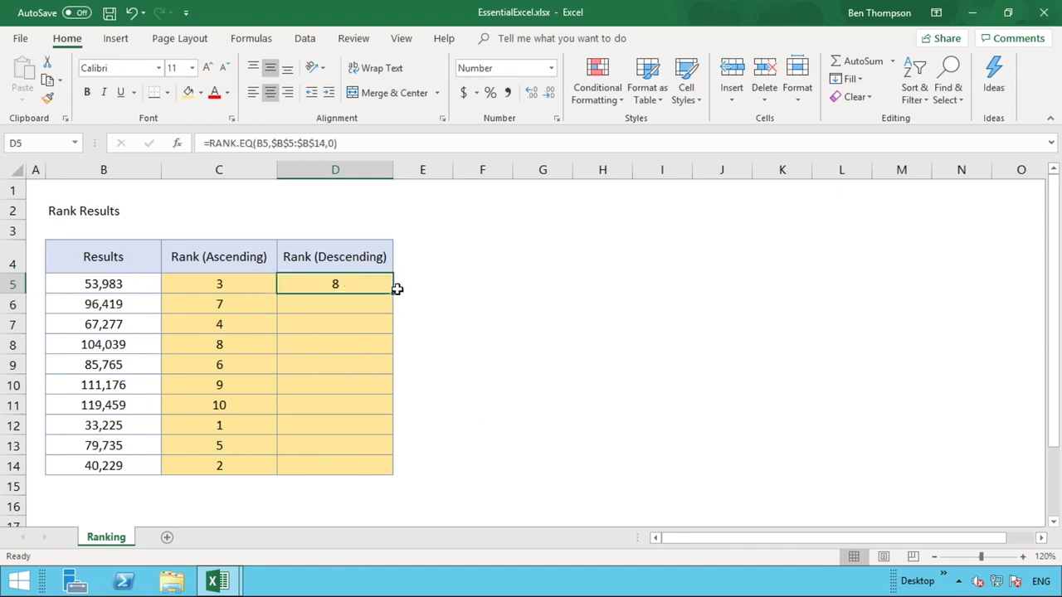
{"action": "left_click_drag", "start_coordinate": [393, 292], "coordinate": [379, 479]}
{"action": "left_click", "coordinate": [496, 469]}
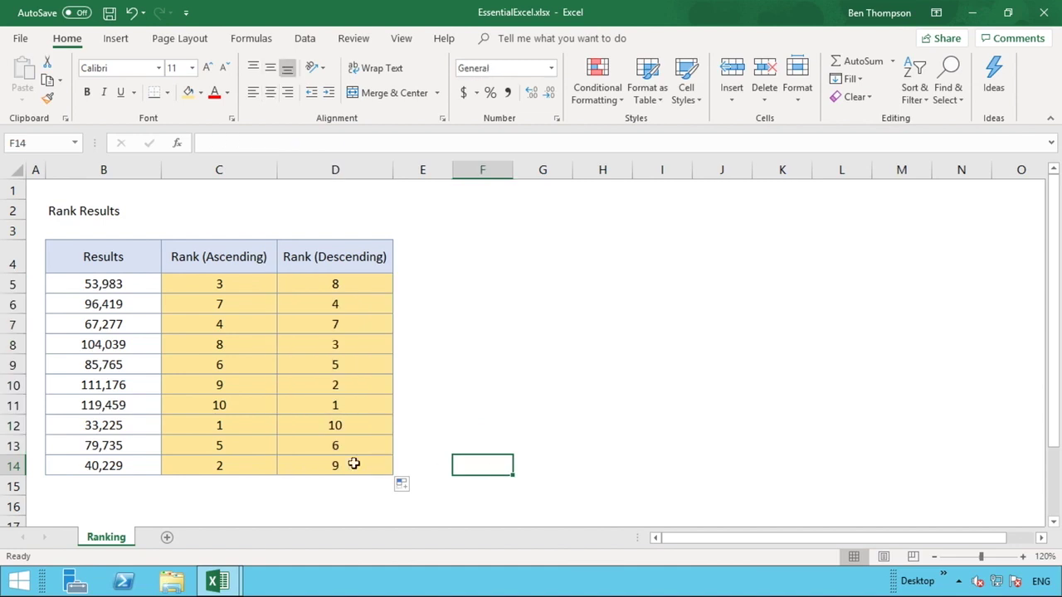
Compare the ascending and descending ranks in rows 11 and 12, and review the formula in D5.
{"action": "left_click_drag", "start_coordinate": [8, 404], "coordinate": [10, 425]}
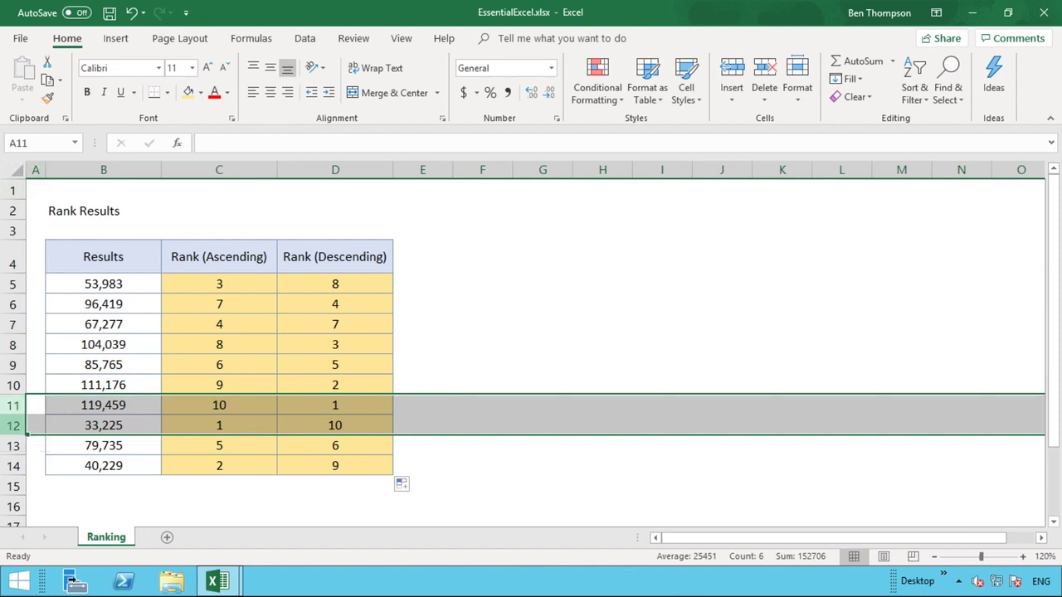
{"action": "mouse_move", "coordinate": [134, 595]}
{"action": "left_click", "coordinate": [376, 282]}
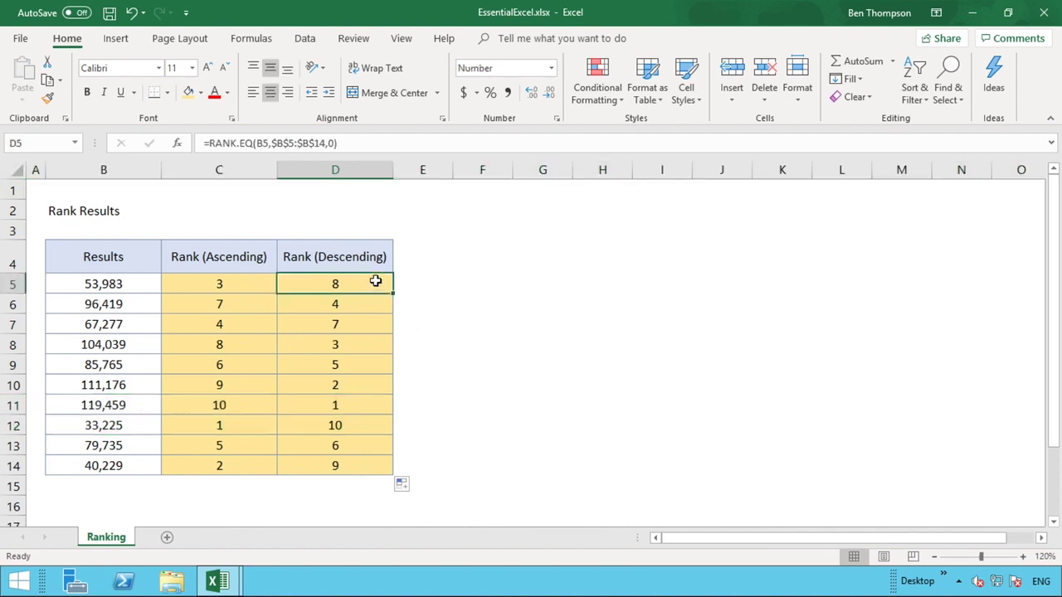